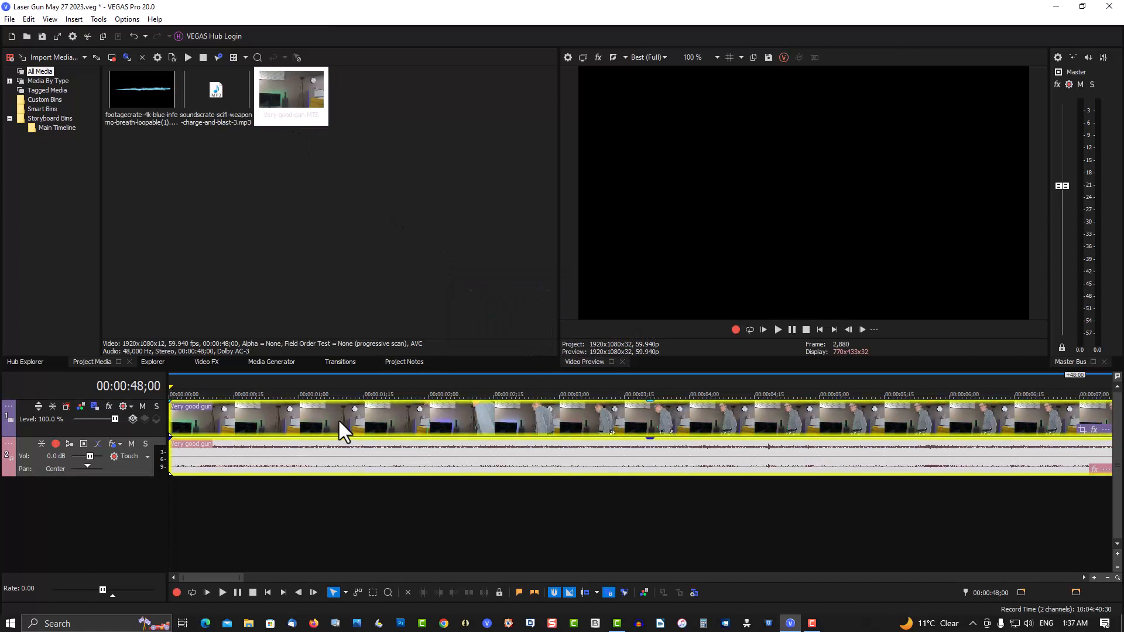
# - Disable resampling for the Very good gun video event in its properties
pyautogui.scroll(1, 338, 419)
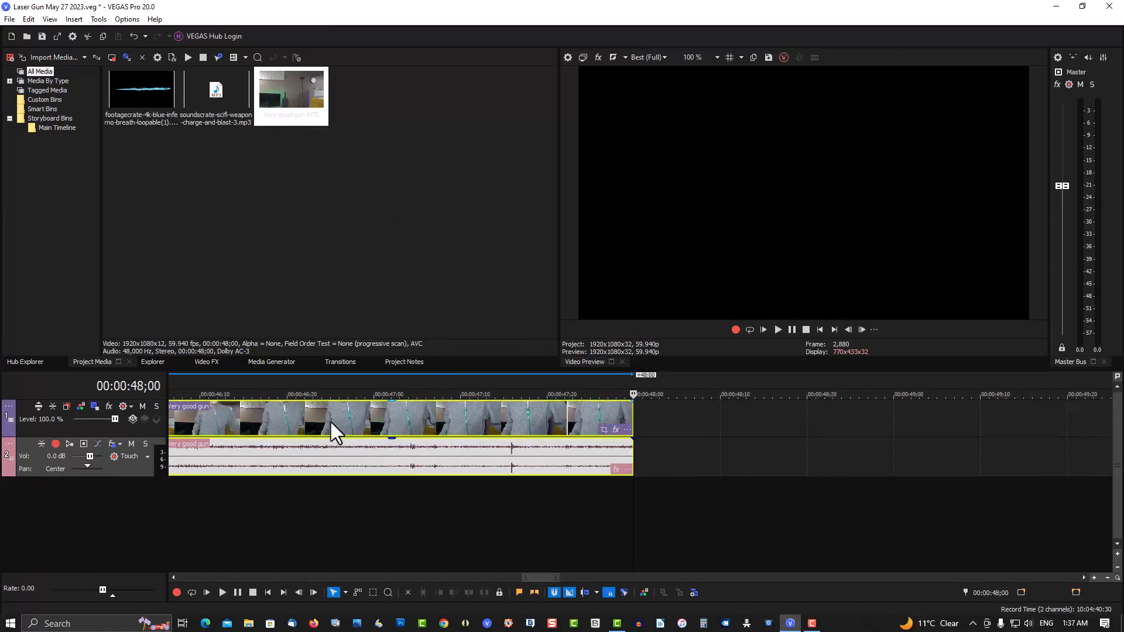
pyautogui.click(331, 421)
pyautogui.rightClick(331, 421)
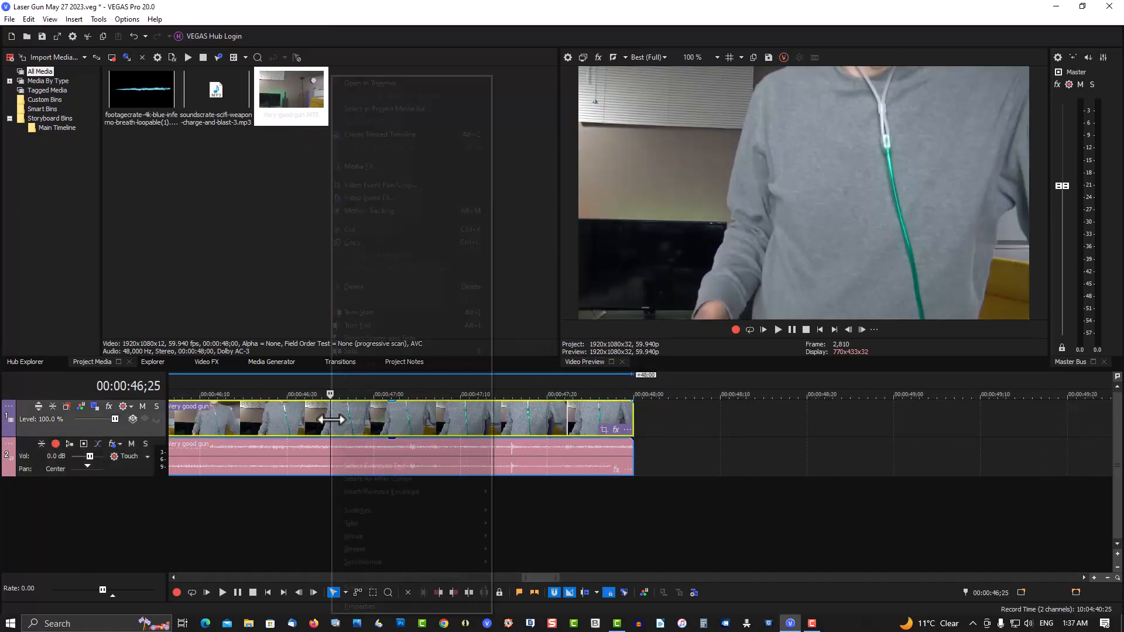
pyautogui.click(357, 606)
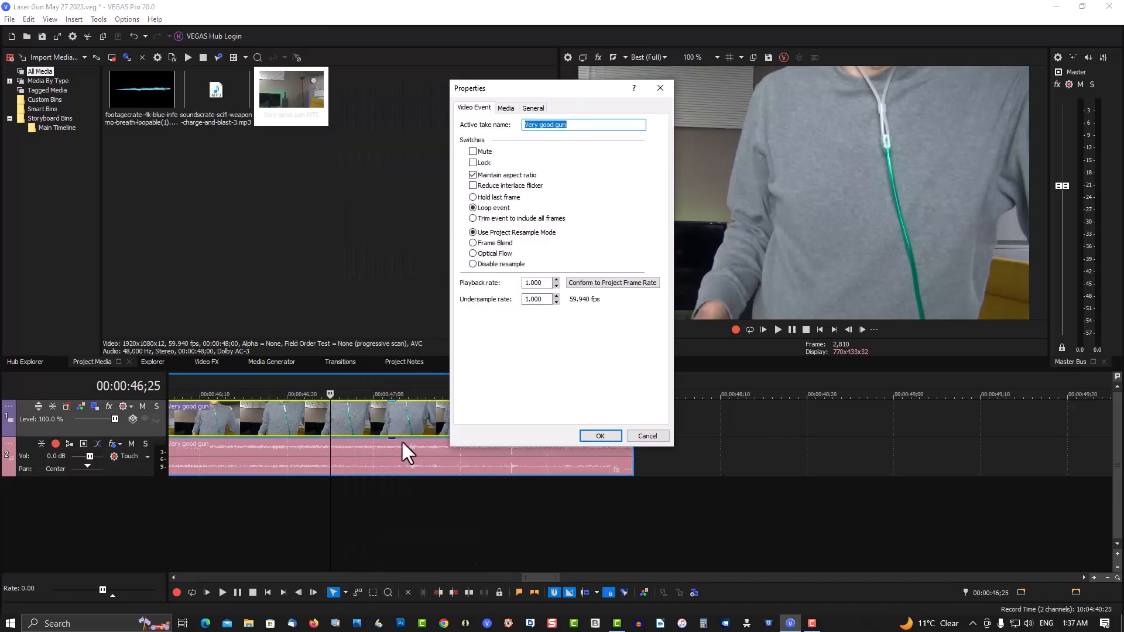
pyautogui.click(481, 262)
pyautogui.click(596, 436)
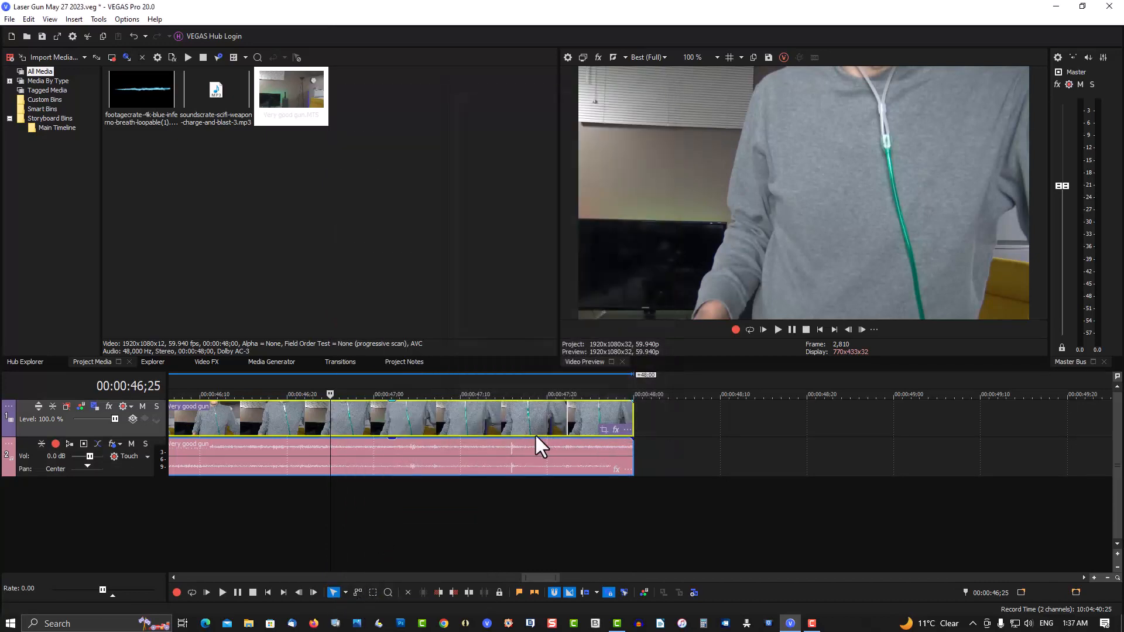
# - Insert a new video track above the Very good gun footage
pyautogui.rightClick(646, 420)
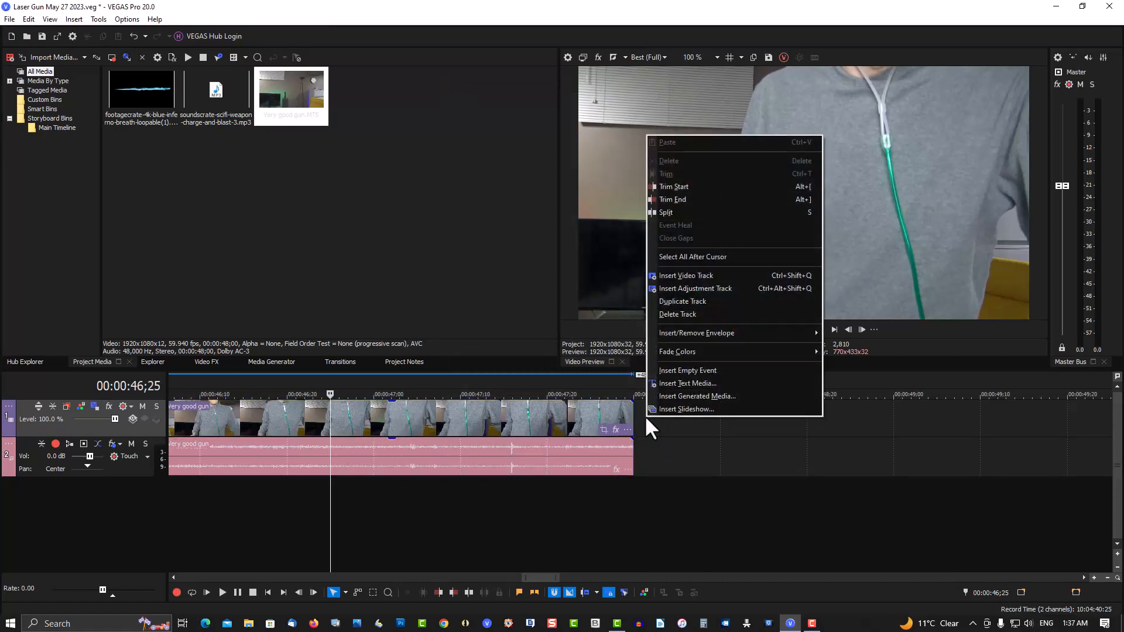
pyautogui.click(660, 276)
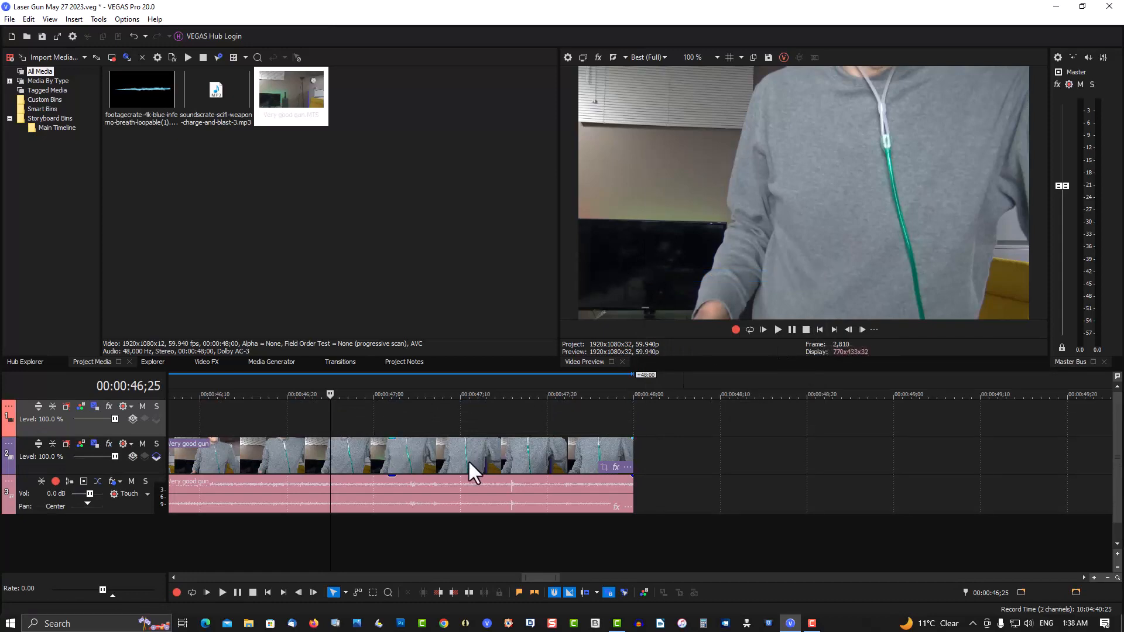
pyautogui.scroll(2, 469, 459)
pyautogui.scroll(-6, 466, 461)
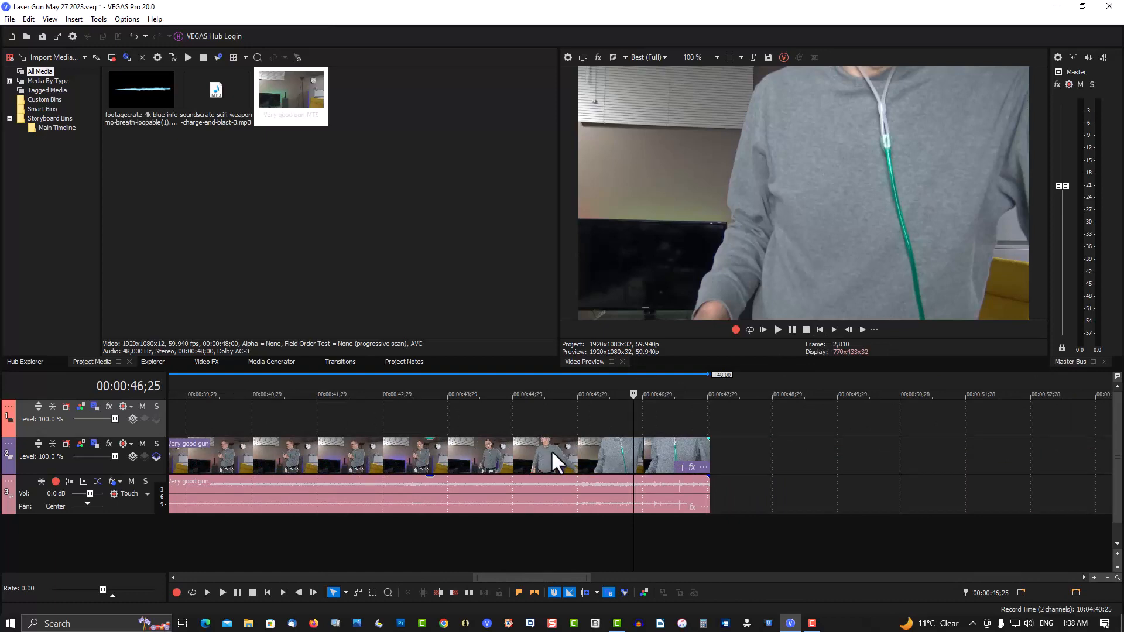
# - Play the footage from about 9 seconds and add two markers for the gunshots, at about 28.5 and 35 seconds
pyautogui.click(819, 329)
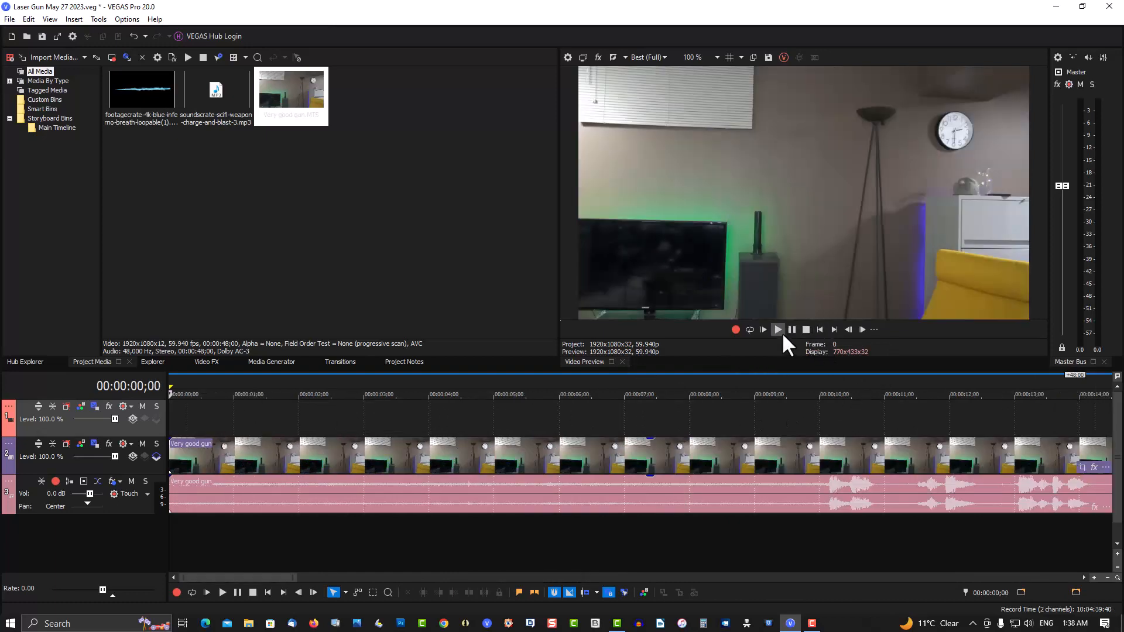
pyautogui.scroll(12, 602, 448)
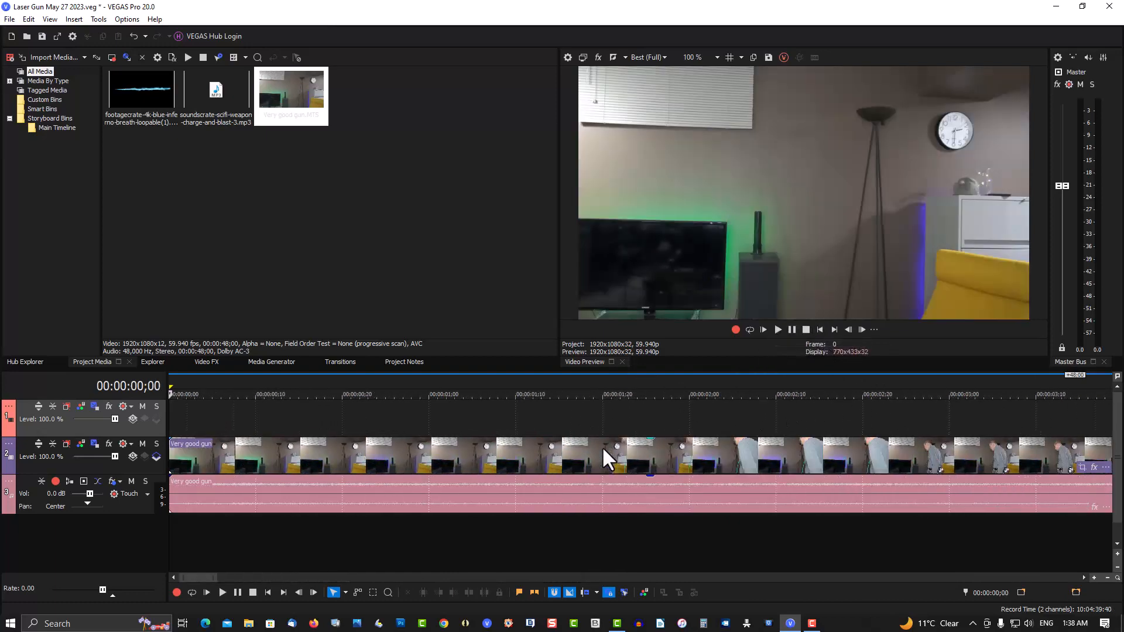
pyautogui.scroll(-14, 601, 450)
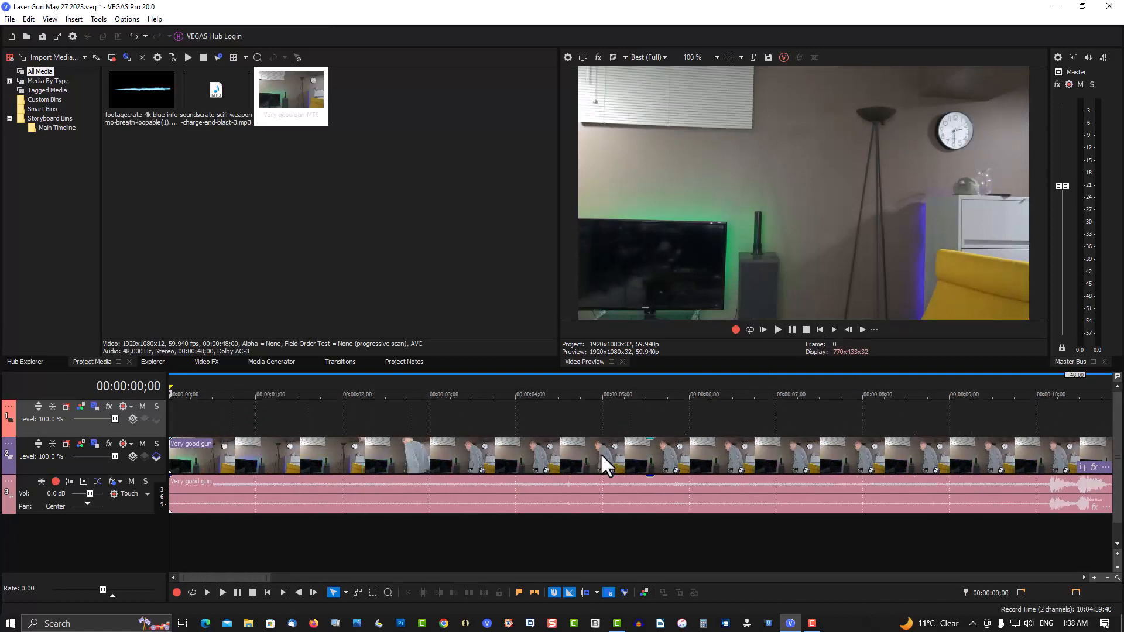
pyautogui.scroll(-2, 600, 452)
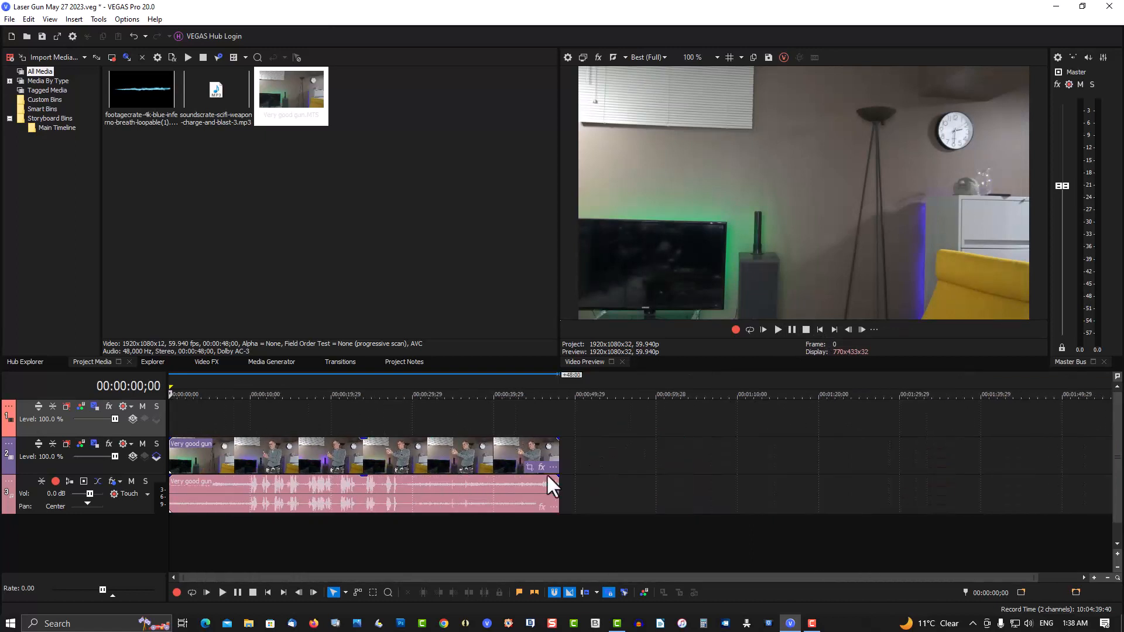
pyautogui.click(242, 422)
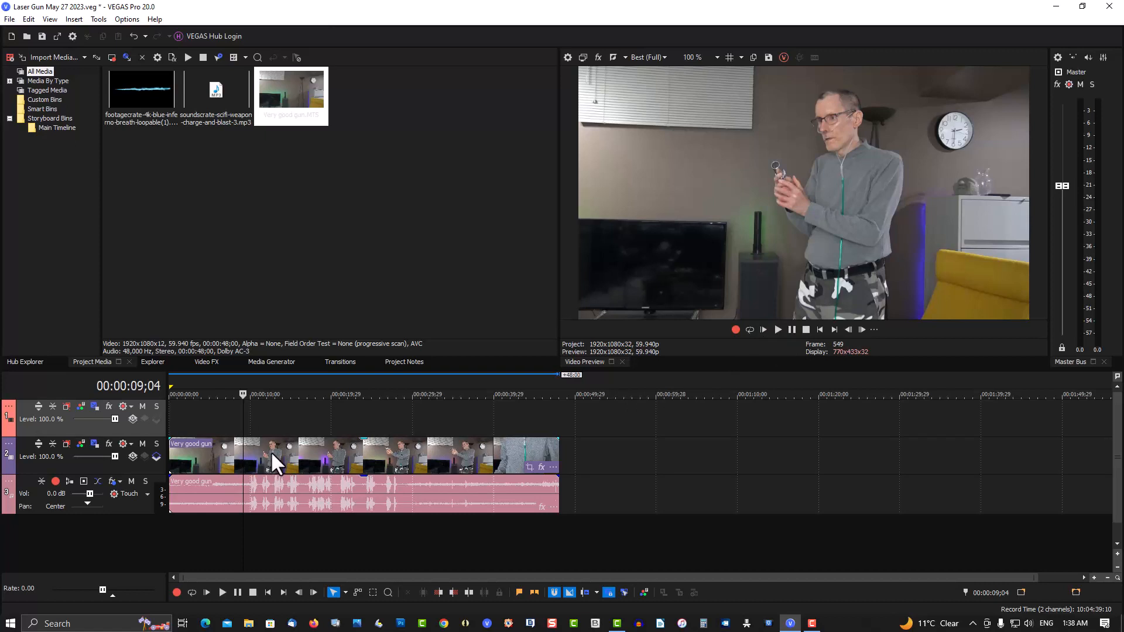
pyautogui.click(778, 332)
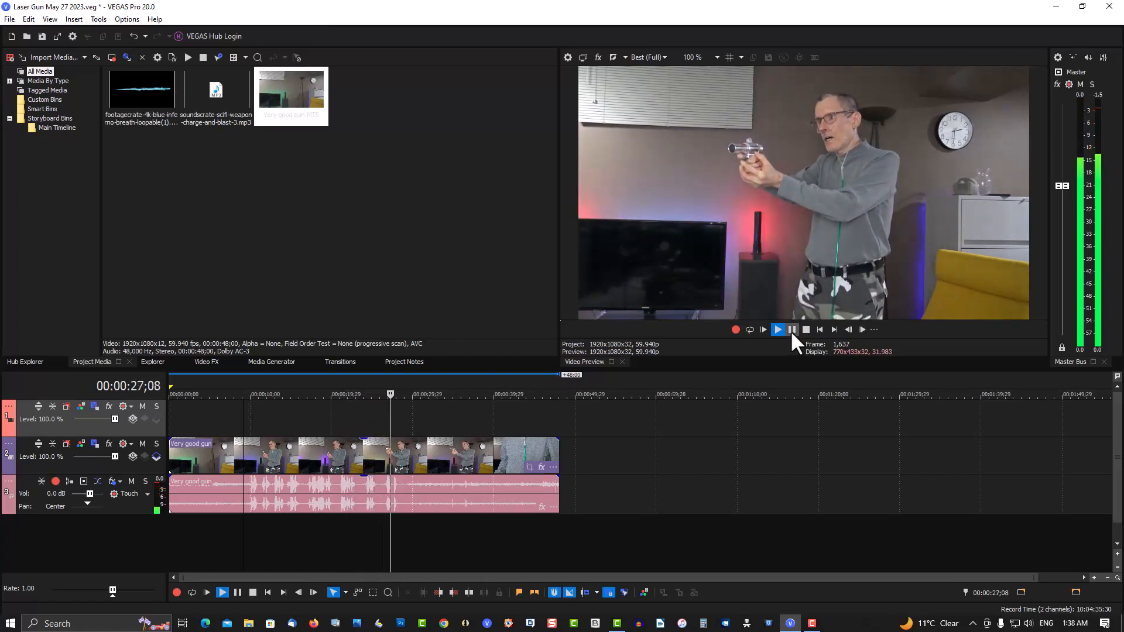
pyautogui.press('m')
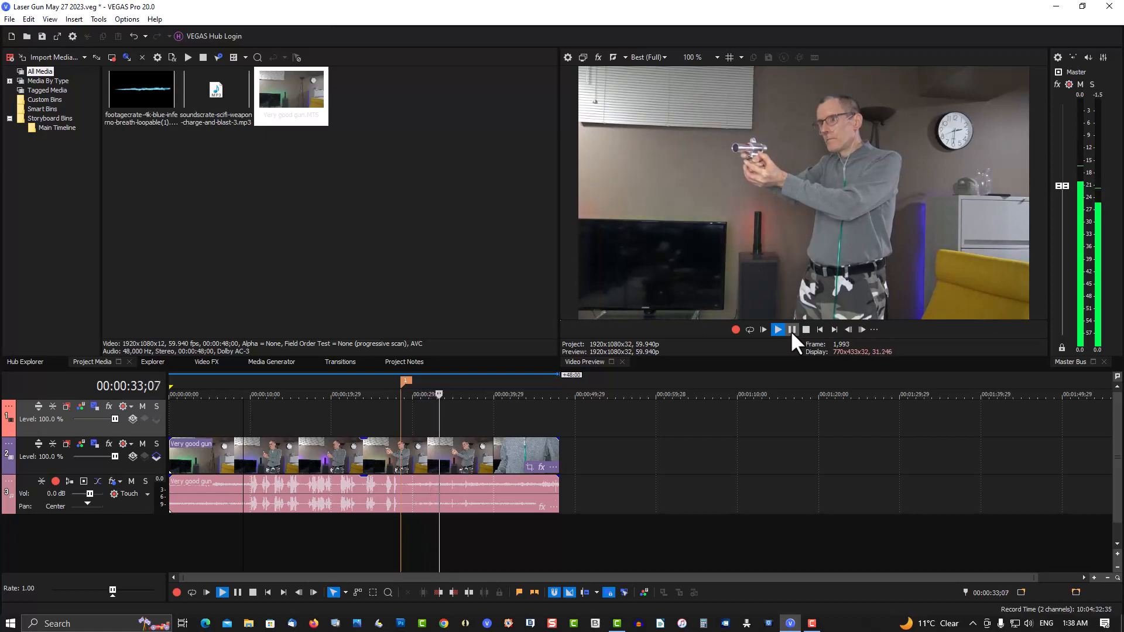
pyautogui.press('m')
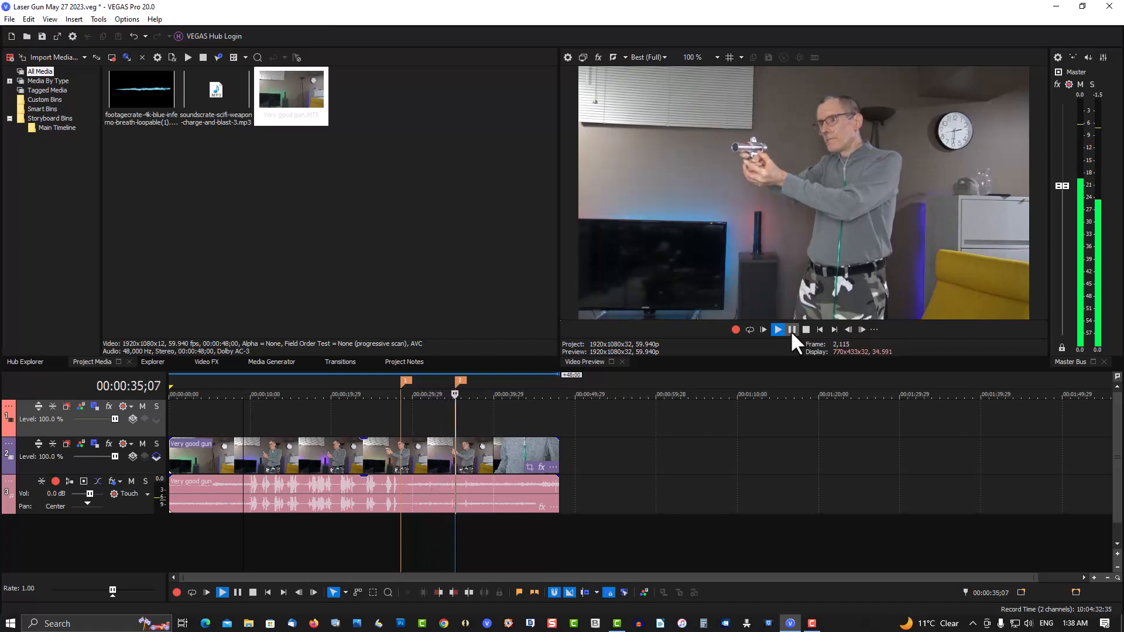
pyautogui.click(791, 331)
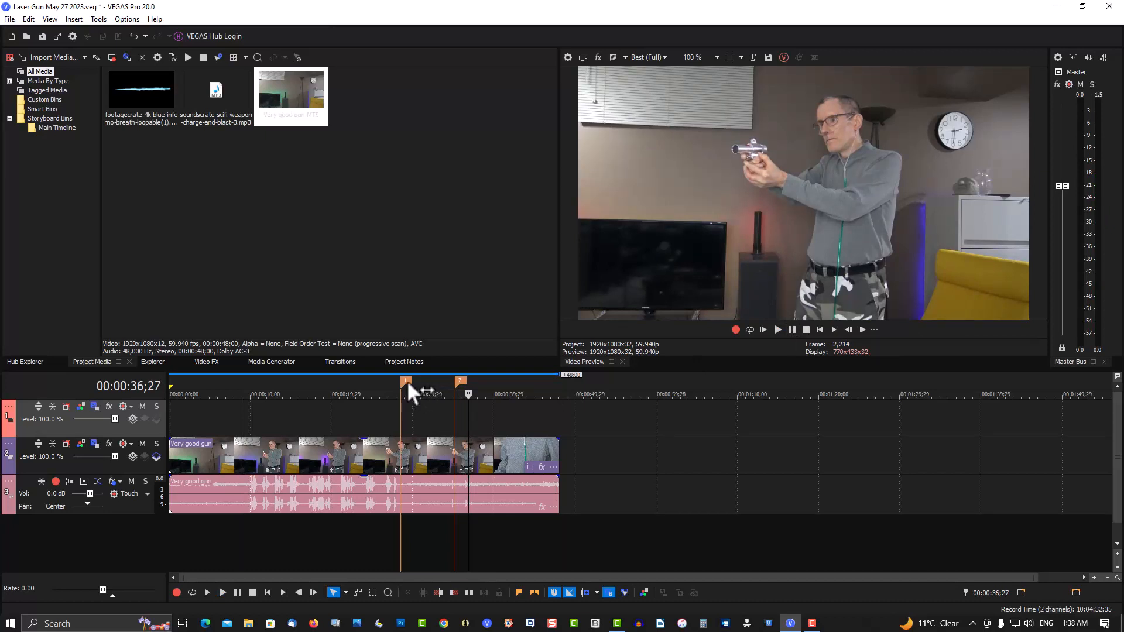
# - Shift the first marker slightly earlier, to about 28 seconds, and return the playhead to the project start
pyautogui.moveTo(406, 381); pyautogui.dragTo(407, 381)
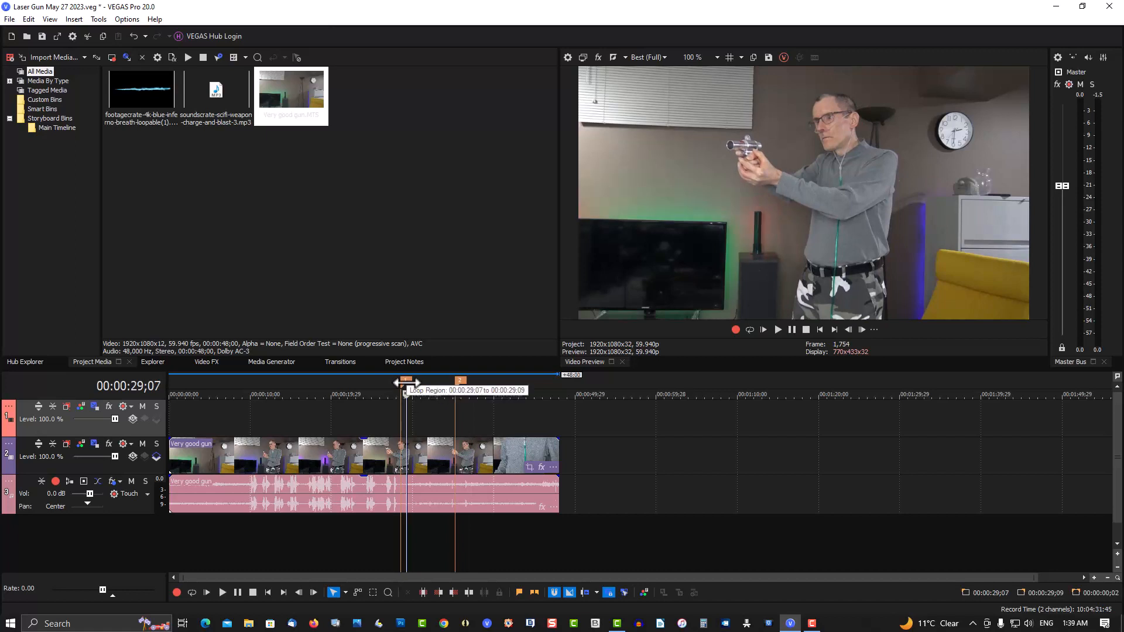
pyautogui.scroll(1, 413, 384)
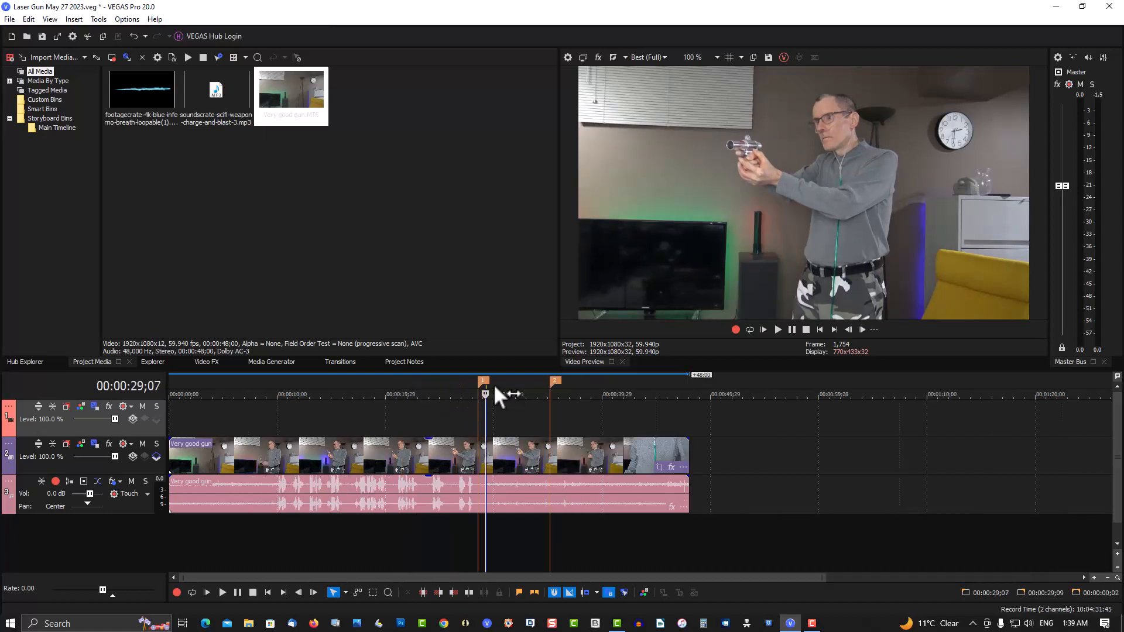
pyautogui.moveTo(484, 381); pyautogui.dragTo(479, 382)
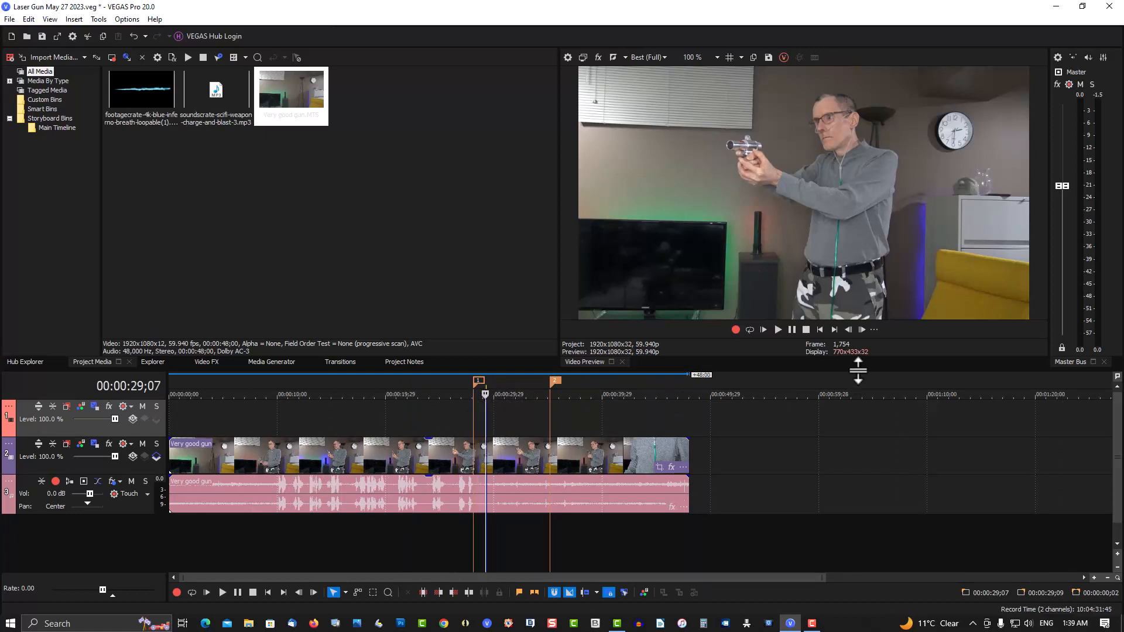
pyautogui.click(820, 330)
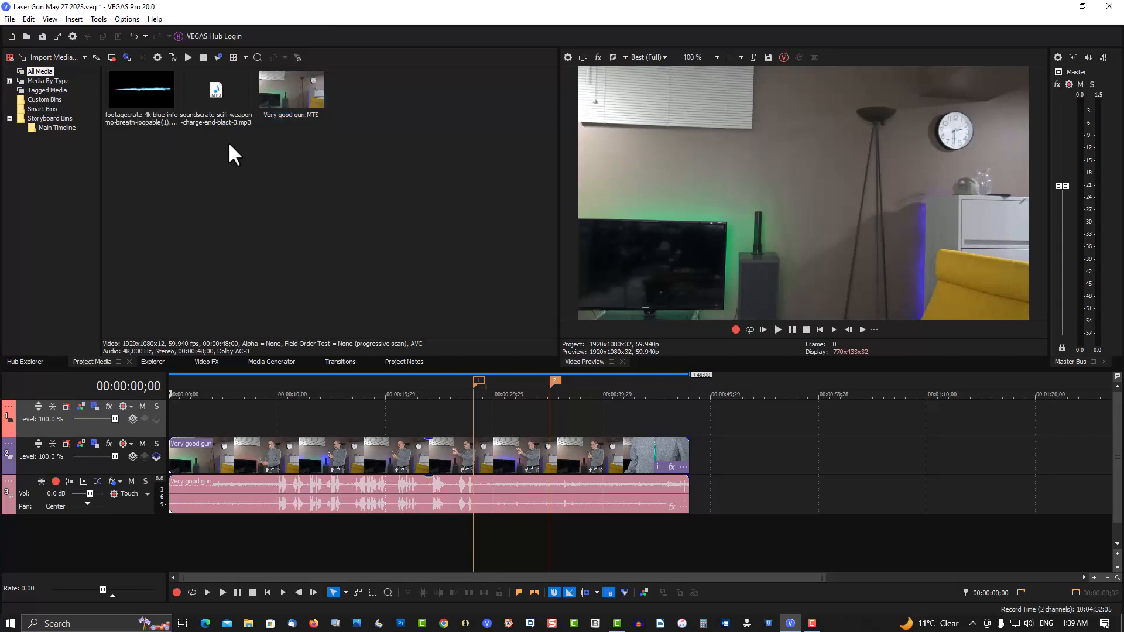
# - Place the blue inferno breath footagecrate clip on the empty upper video track at the first marker
pyautogui.moveTo(226, 139); pyautogui.dragTo(140, 113)
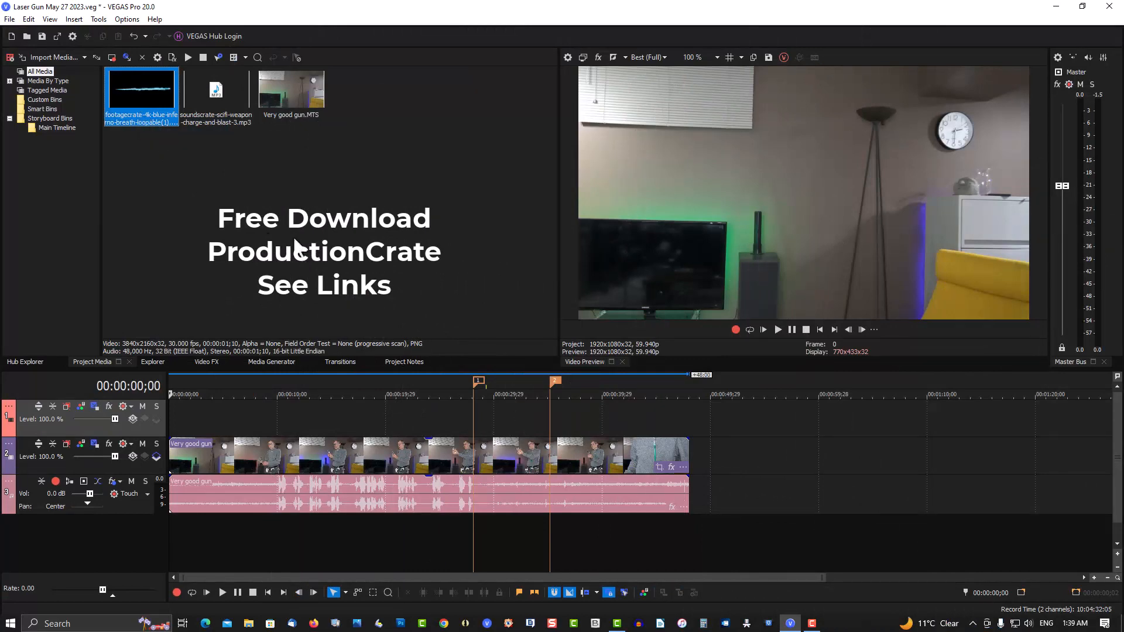
pyautogui.moveTo(143, 113); pyautogui.dragTo(481, 411)
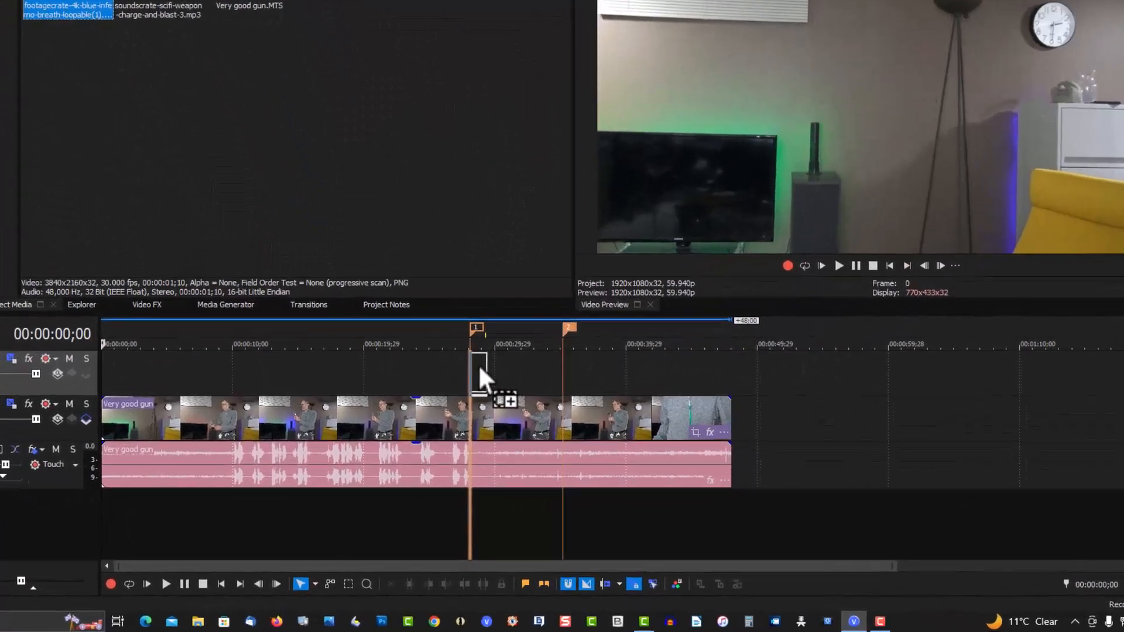
pyautogui.moveTo(479, 366); pyautogui.dragTo(478, 363)
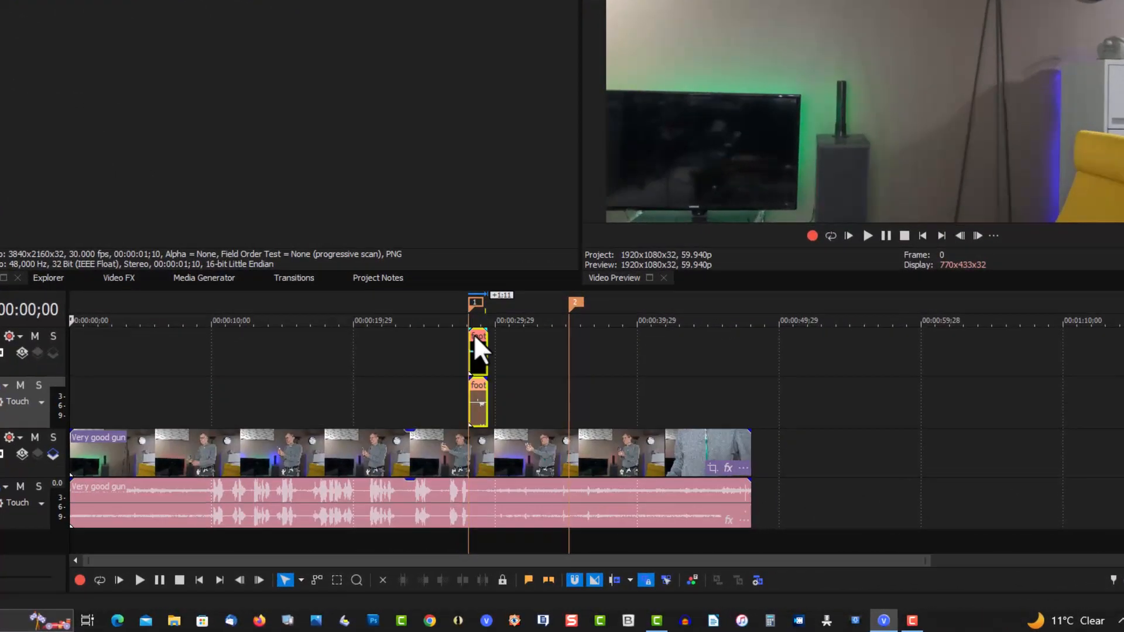
# - Set the blue beam clip's alpha channel to Straight (unmatted) in its media properties
pyautogui.click(476, 364)
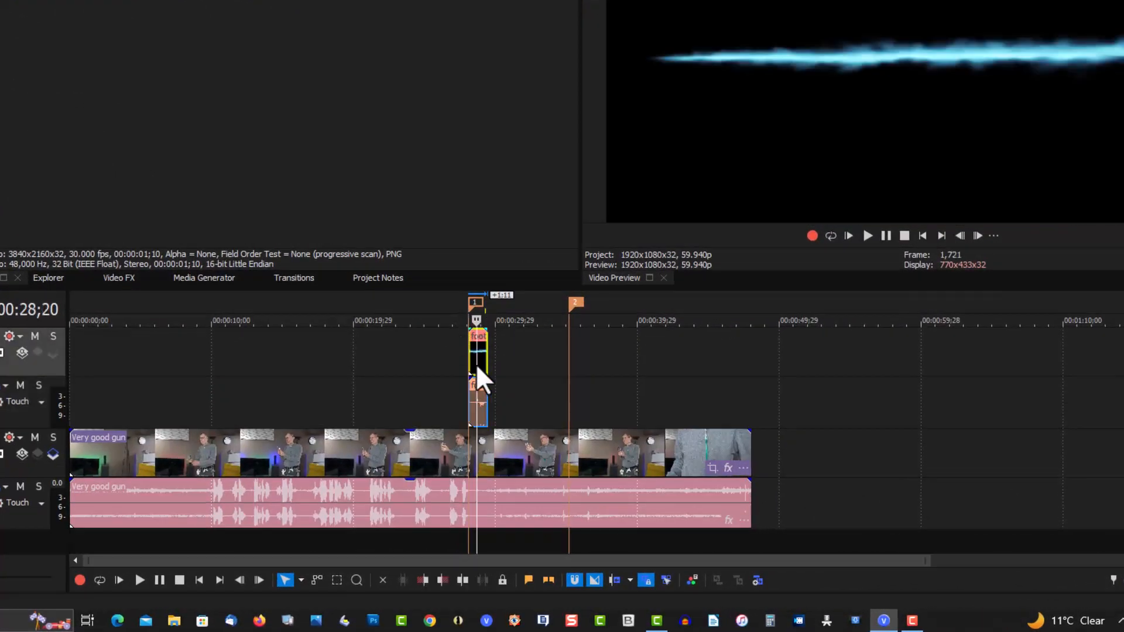
pyautogui.rightClick(476, 363)
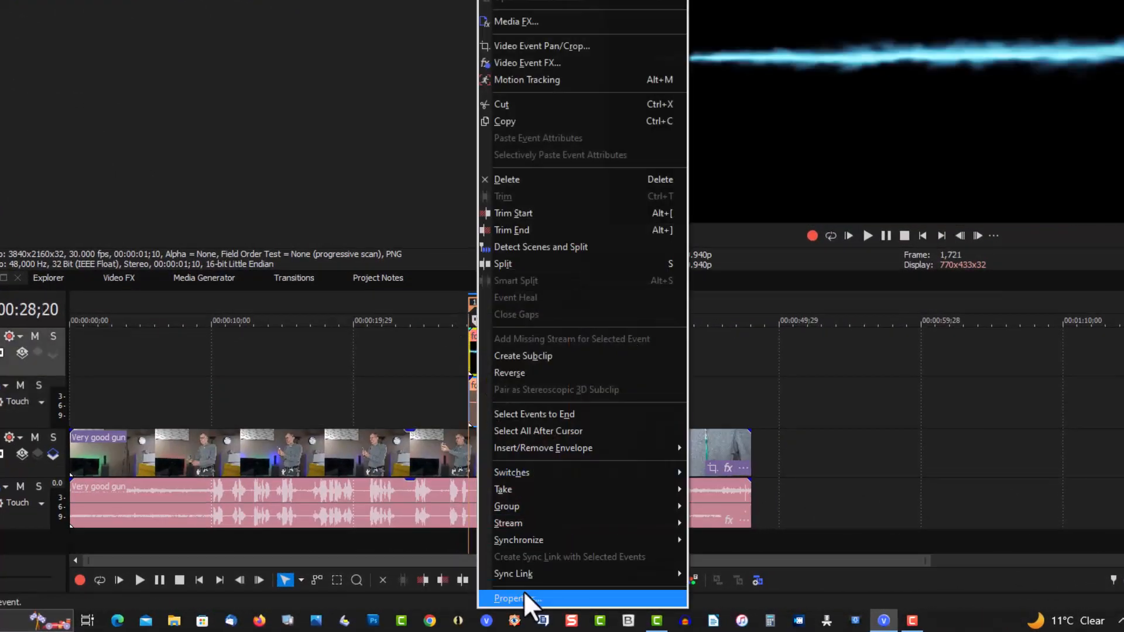
pyautogui.click(523, 596)
pyautogui.click(508, 1)
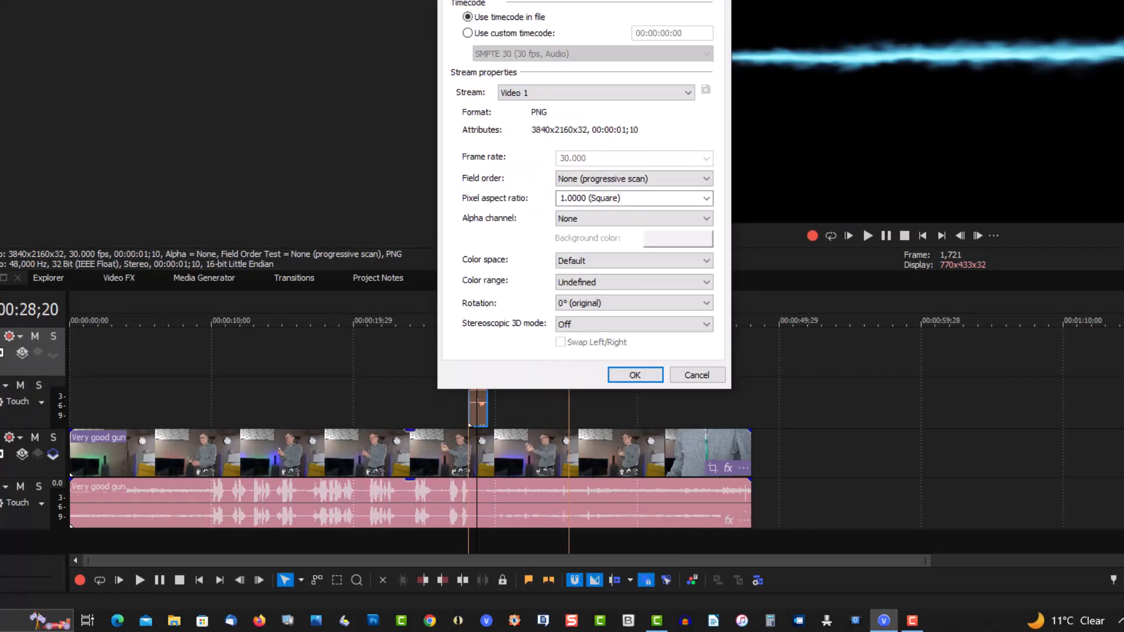
pyautogui.click(584, 216)
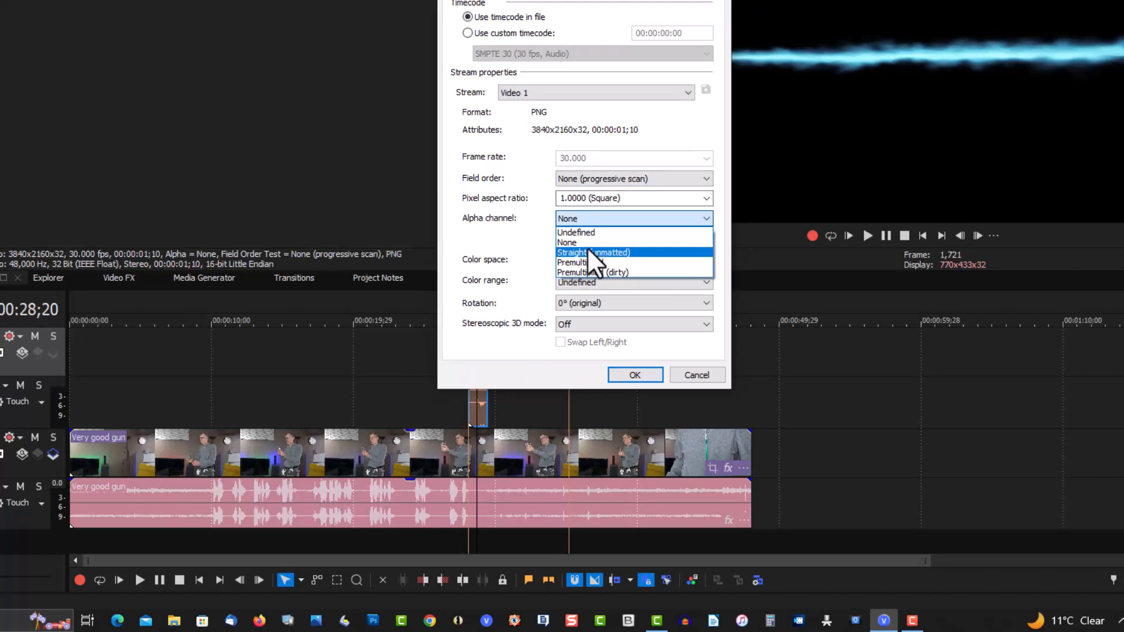
pyautogui.click(588, 252)
pyautogui.click(623, 375)
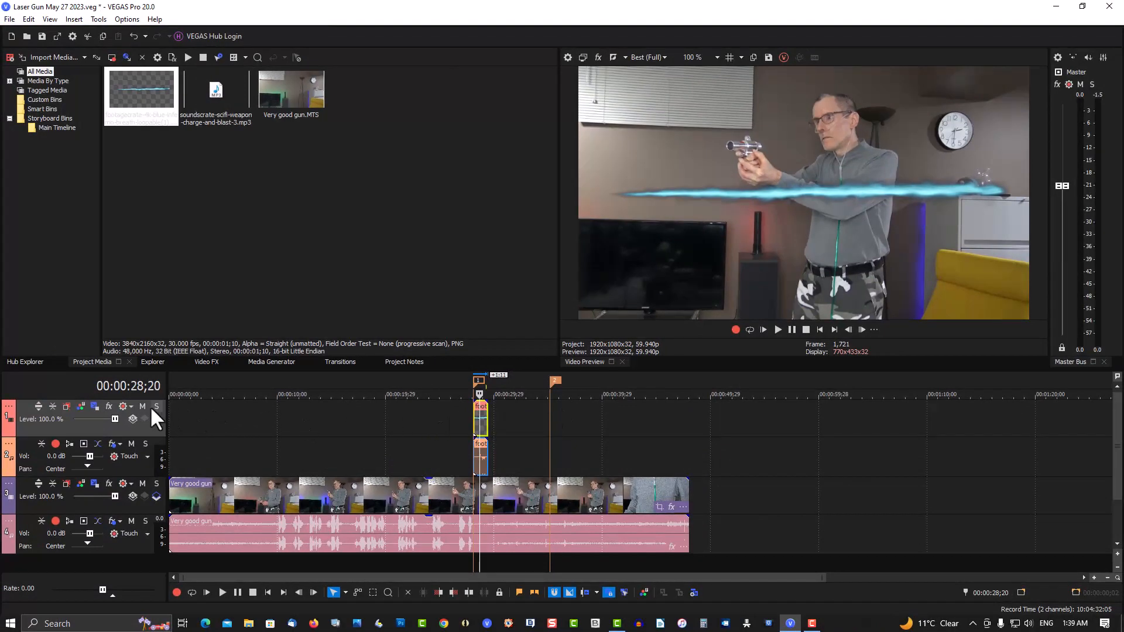
# - Use Track Motion to align the beam with the gun muzzle, with X -1,074.03, Y 214.81 and angle -178.5
pyautogui.click(94, 406)
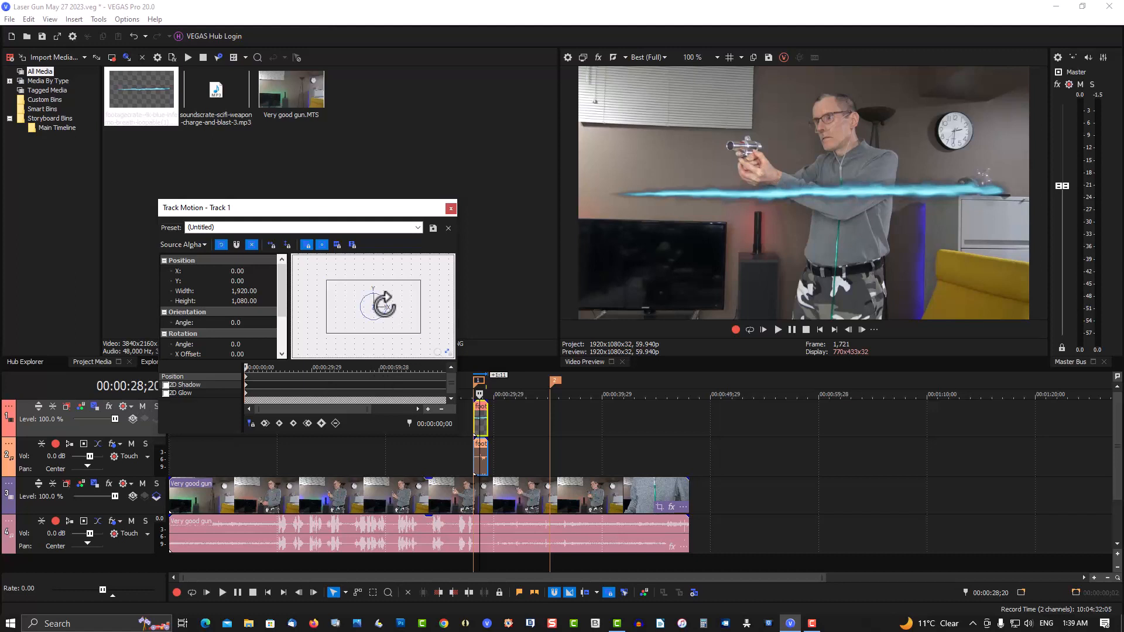
pyautogui.moveTo(383, 304); pyautogui.dragTo(352, 311)
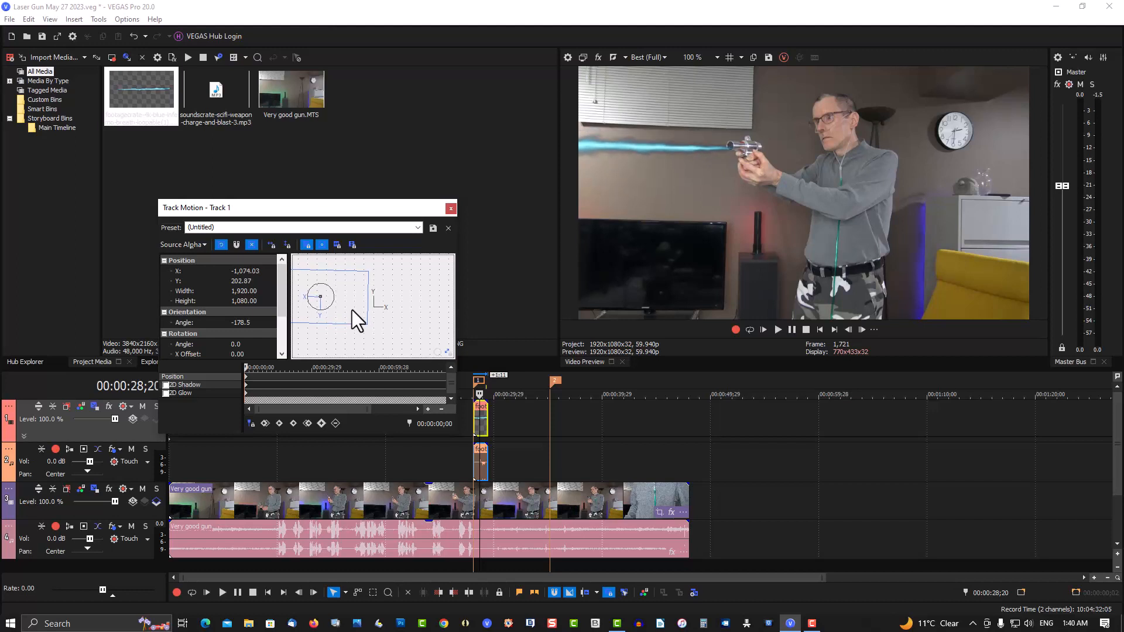
pyautogui.moveTo(352, 310); pyautogui.dragTo(353, 309)
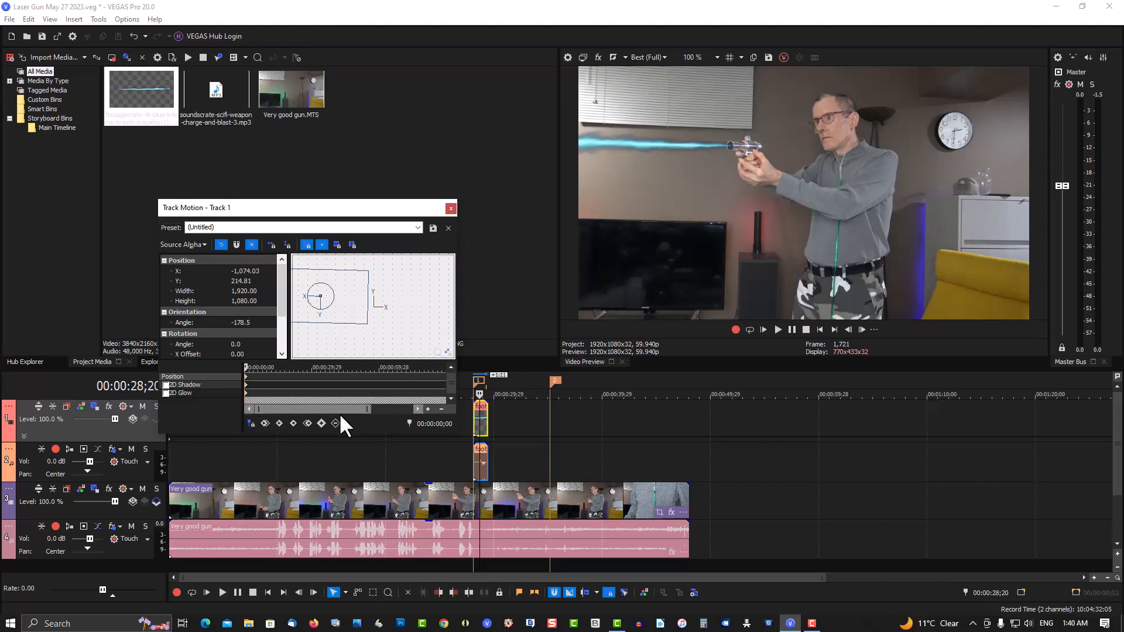
pyautogui.click(450, 208)
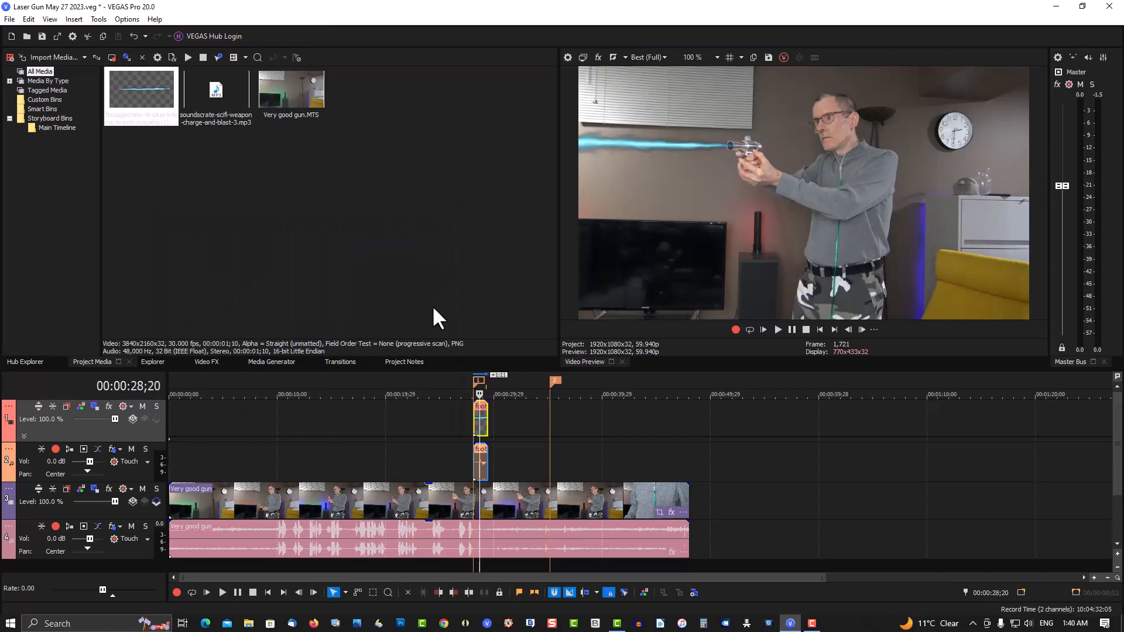
# - Play the timeline from about 23 seconds to preview the laser beam firing from the gun
pyautogui.click(379, 394)
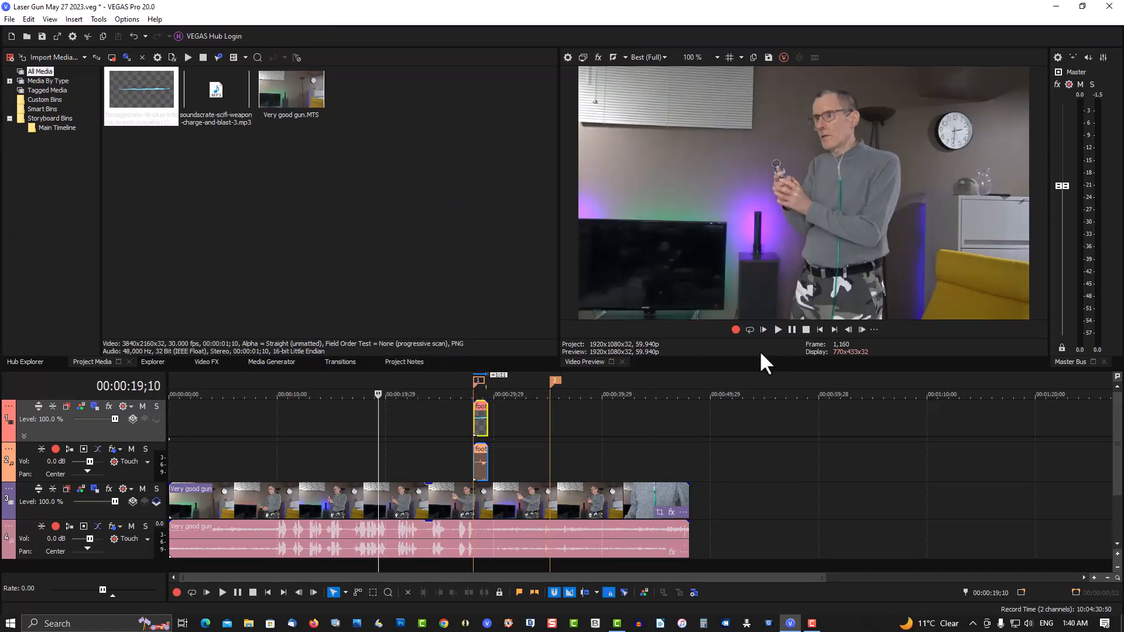
pyautogui.click(424, 394)
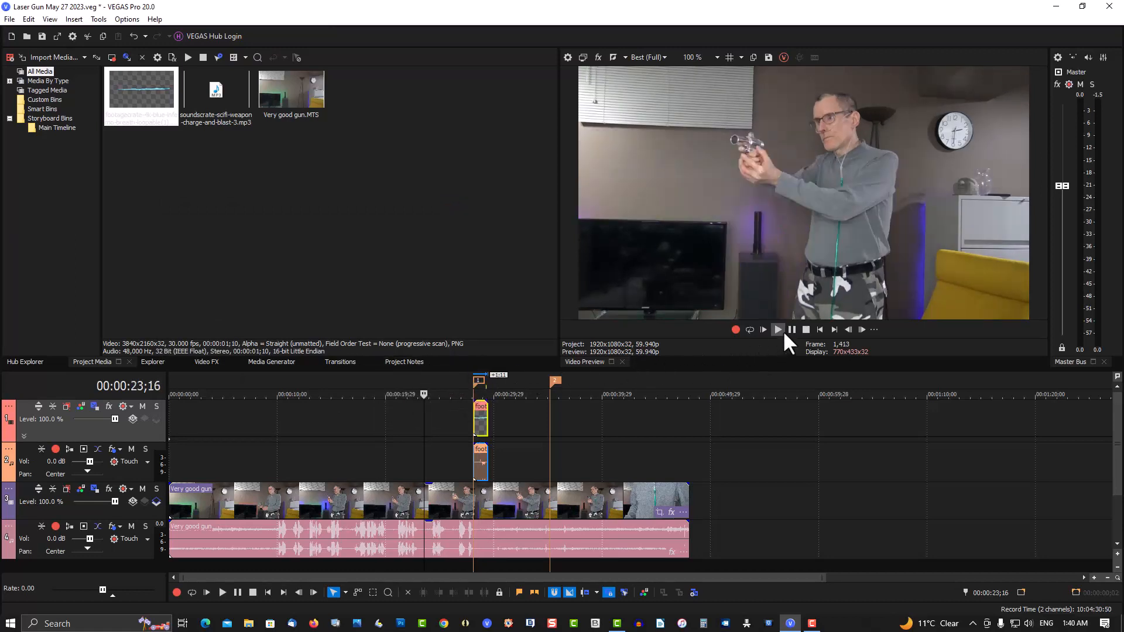
pyautogui.click(780, 329)
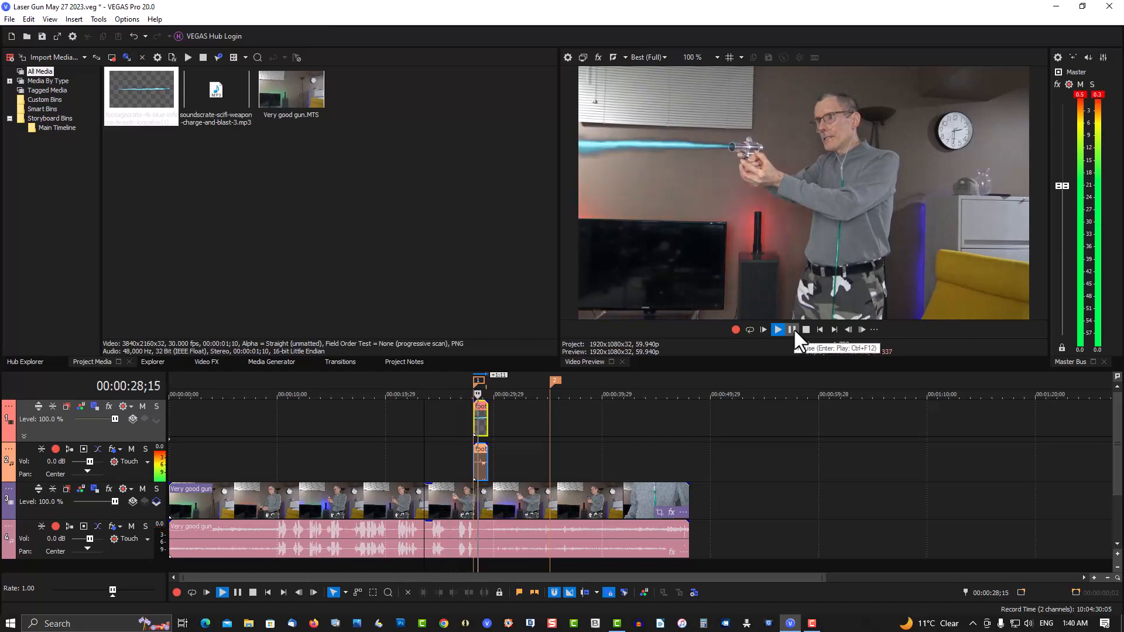
# - Pause playback and delete only the blue beam clip's audio, ungrouping it from its video
pyautogui.click(793, 329)
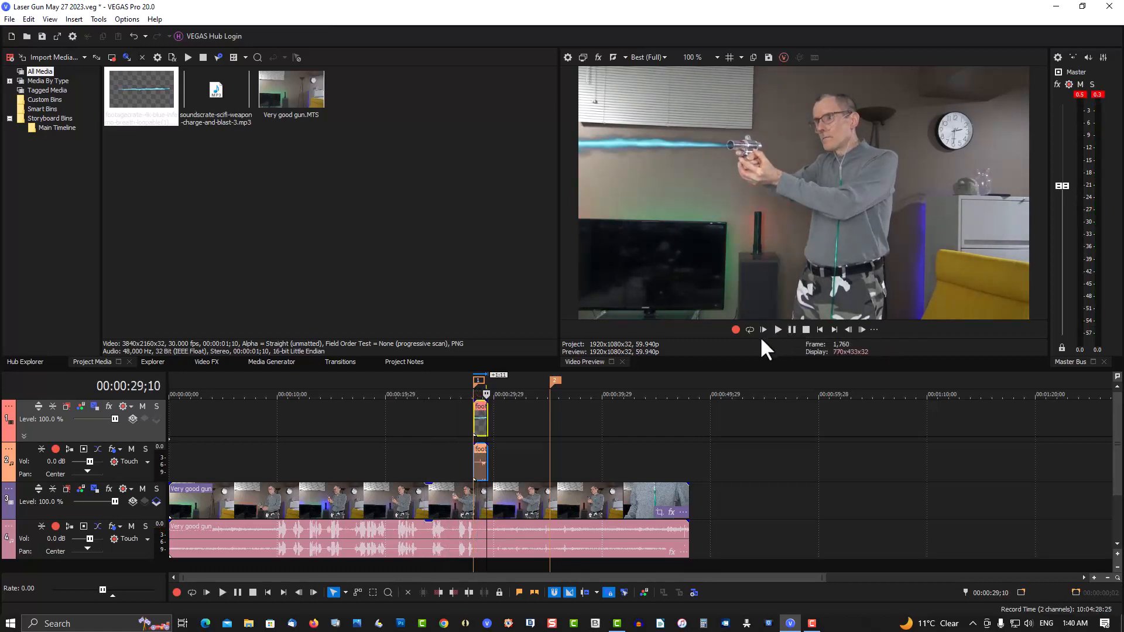
pyautogui.scroll(4, 514, 444)
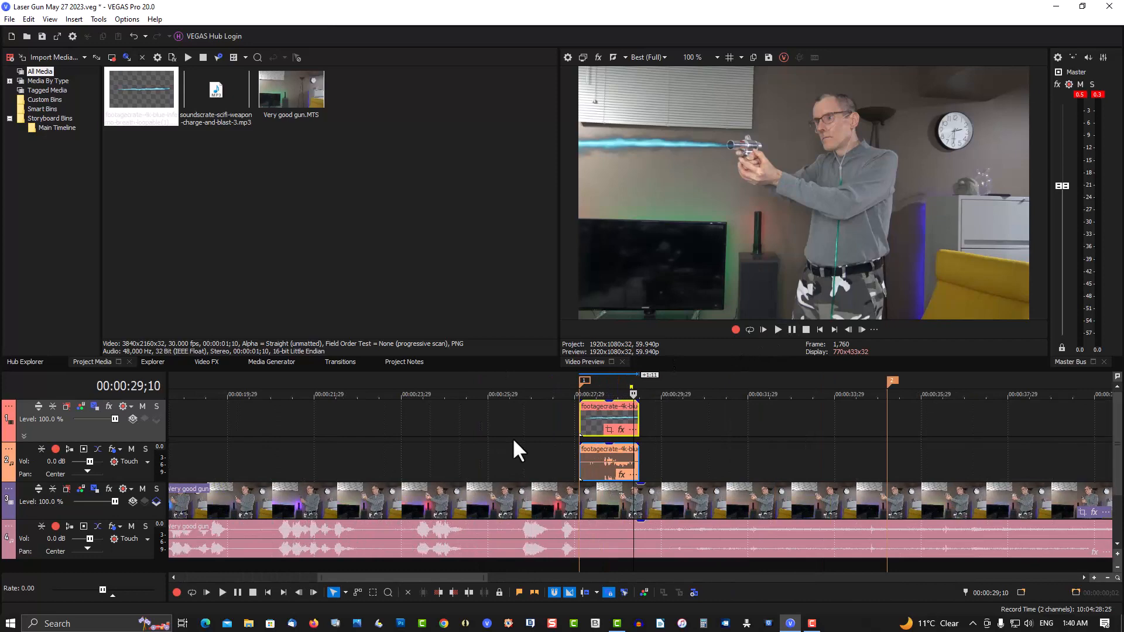
pyautogui.scroll(2, 514, 442)
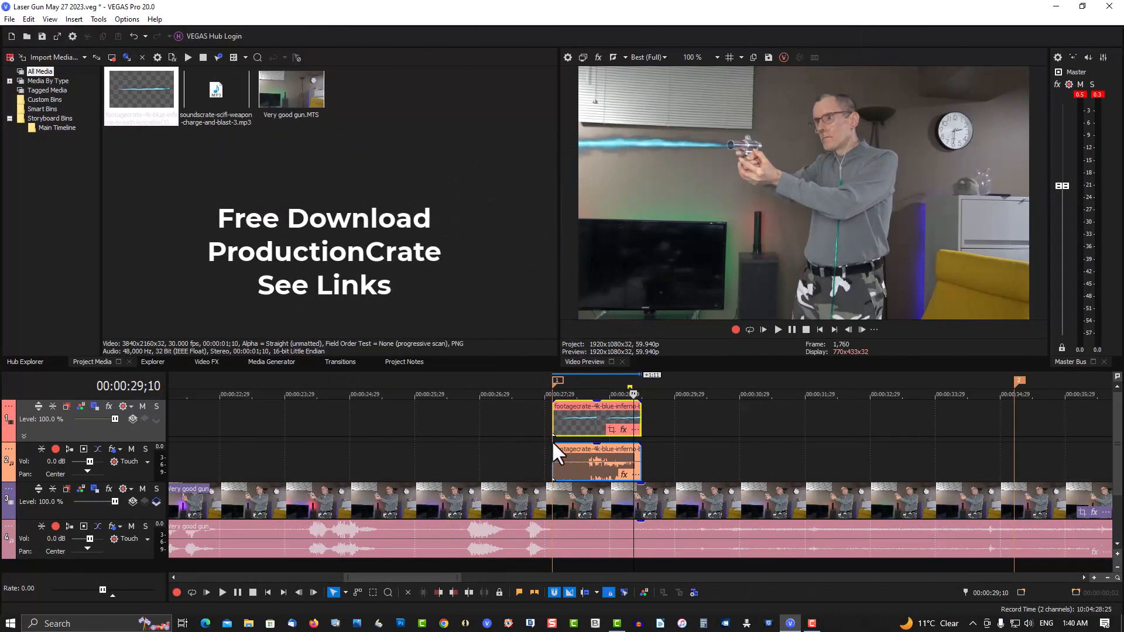
pyautogui.click(584, 458)
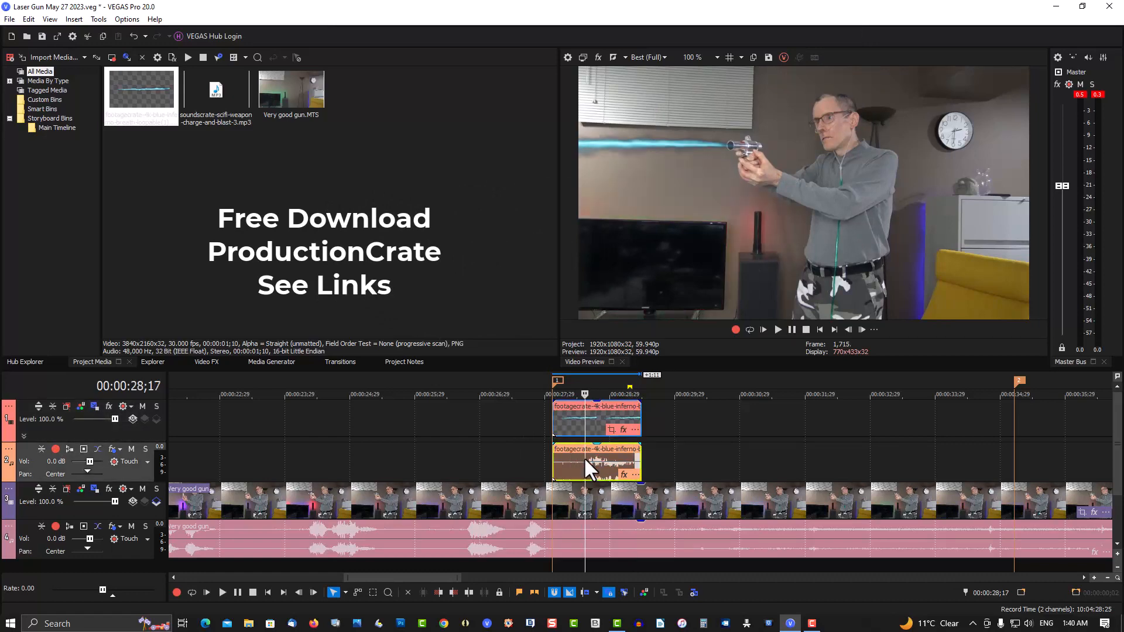
pyautogui.press('u')
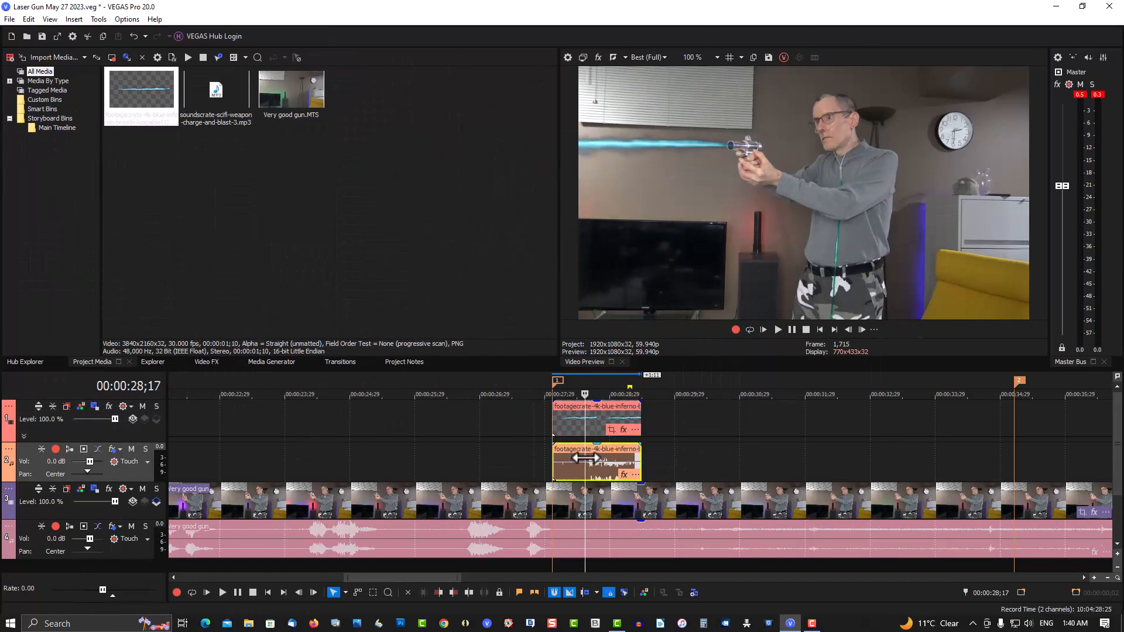
pyautogui.click(584, 462)
pyautogui.press('Delete')
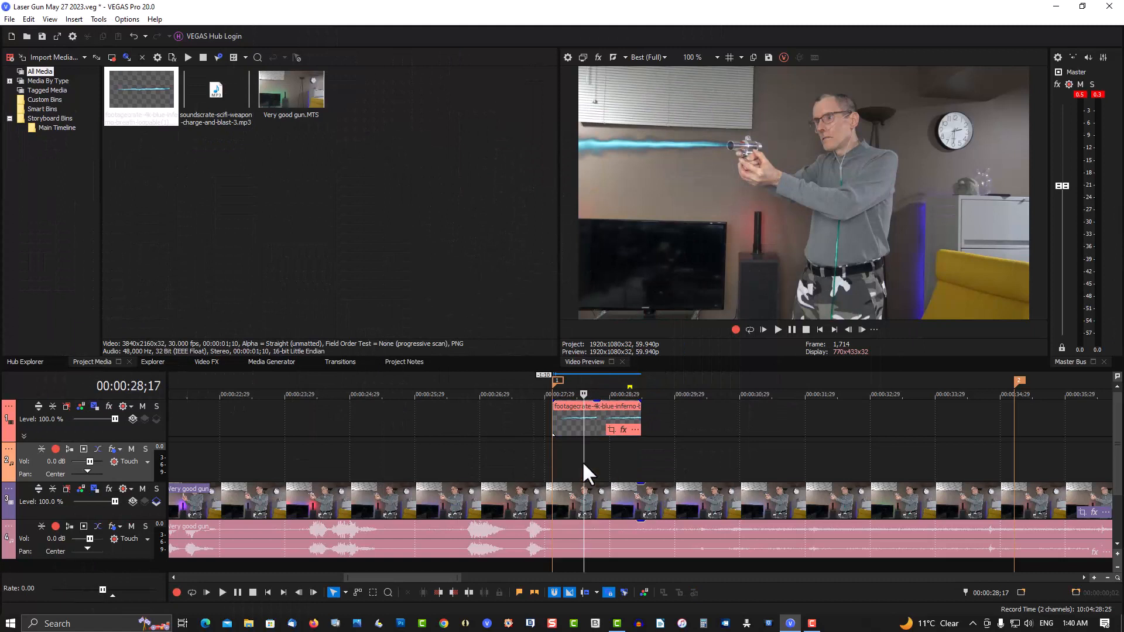
# - Place the soundscrate-scifi-weapon-charge-and-blast-3 sound on the empty audio track slightly before the beam, and preview it from about 27 seconds
pyautogui.moveTo(222, 124); pyautogui.dragTo(551, 468)
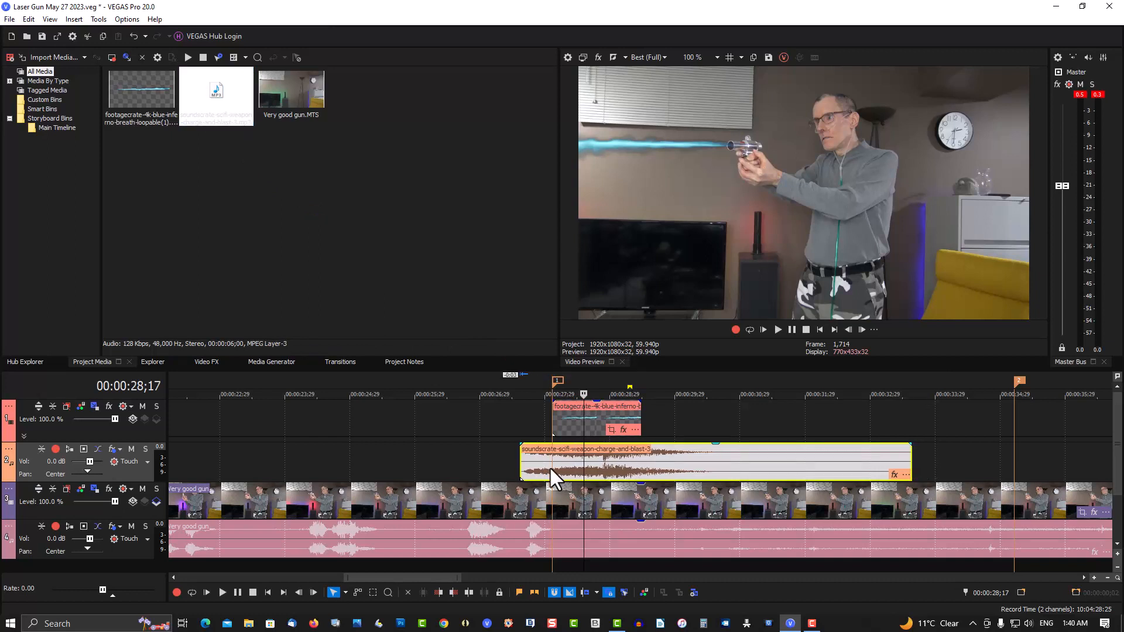
pyautogui.click(507, 377)
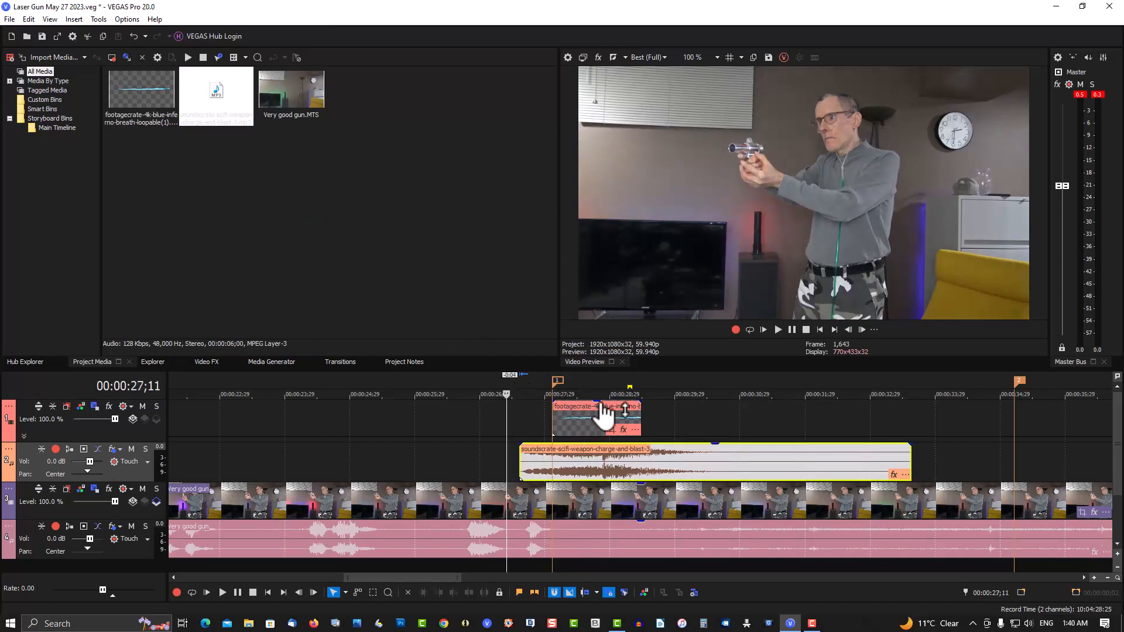
pyautogui.click(779, 328)
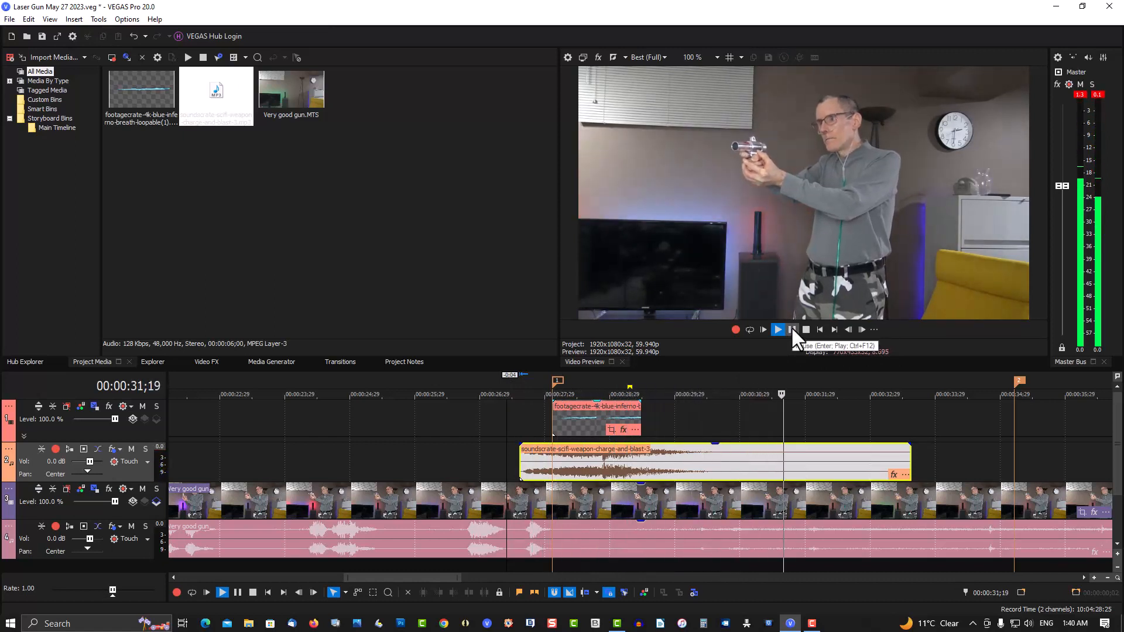
pyautogui.click(791, 329)
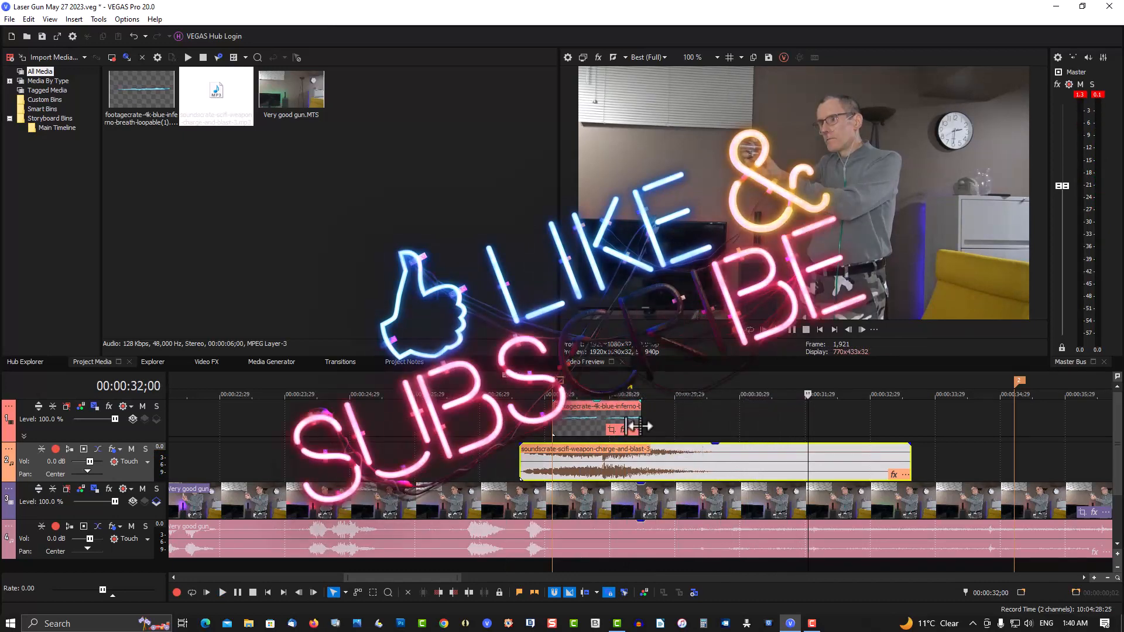